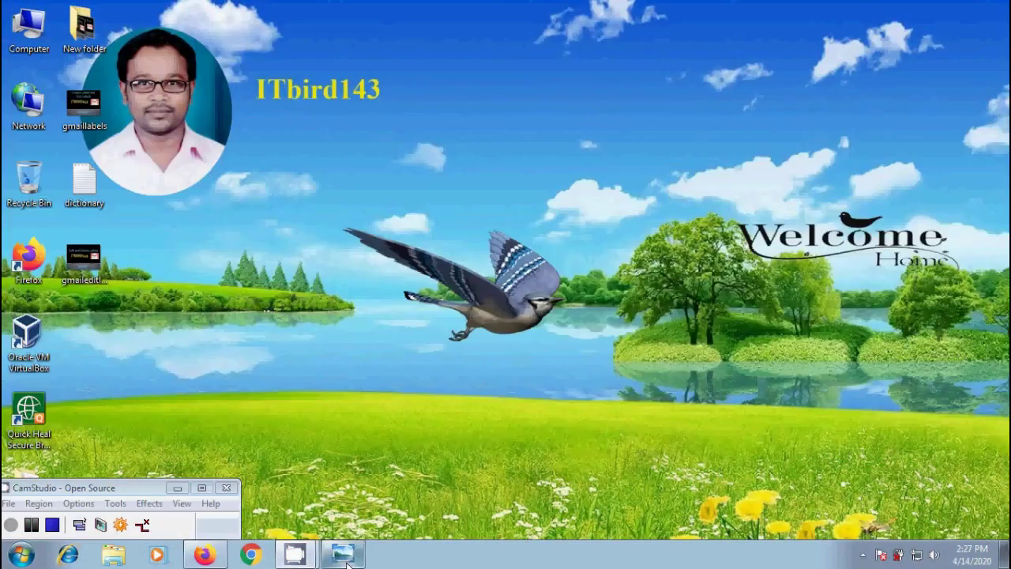
Show the Edit and Delete Labels title image, then bring the Gmail inbox in Firefox back to the front.
click(326, 551)
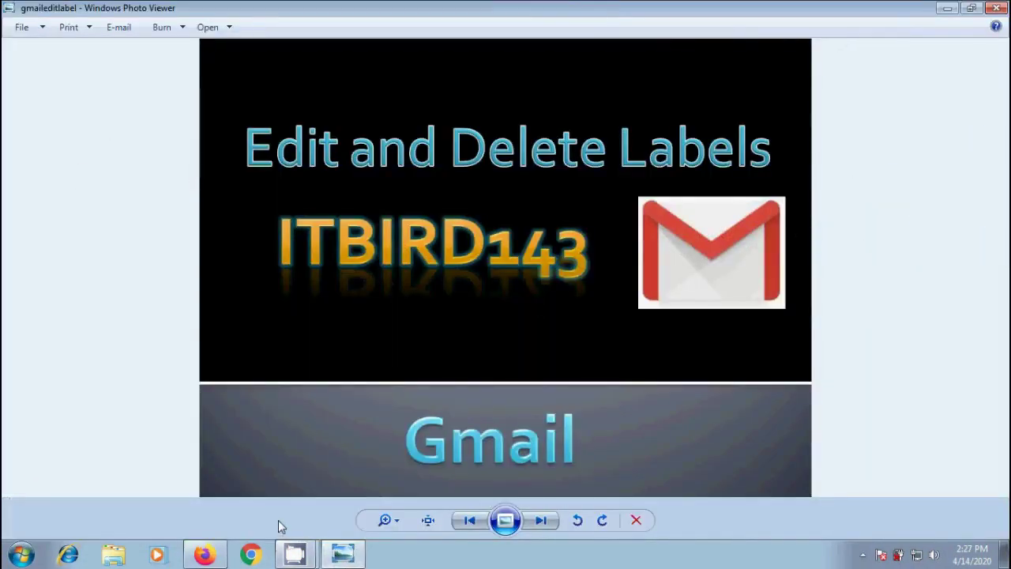
click(204, 555)
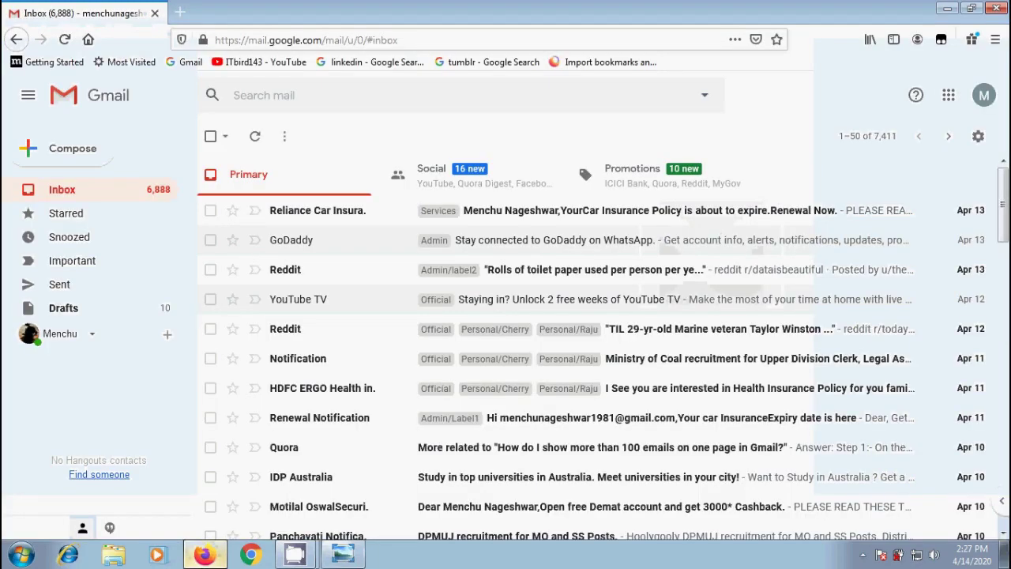
drag(184, 199, 199, 262)
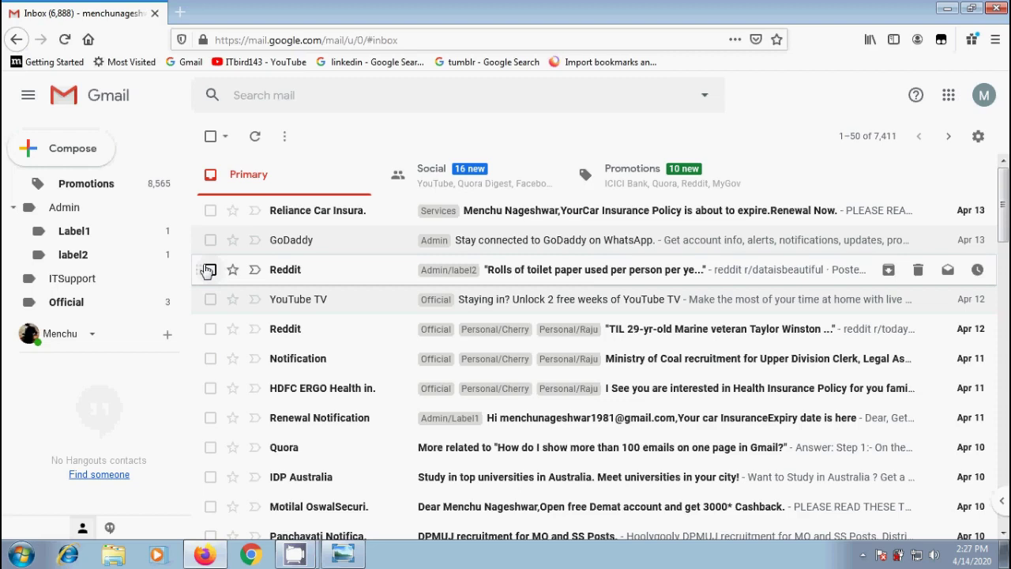
click(129, 234)
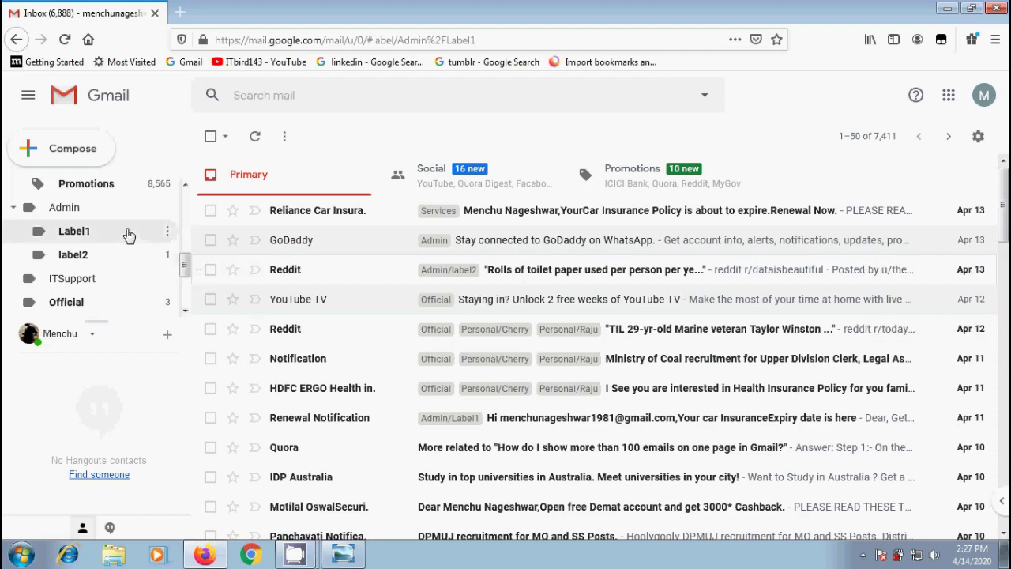
click(122, 255)
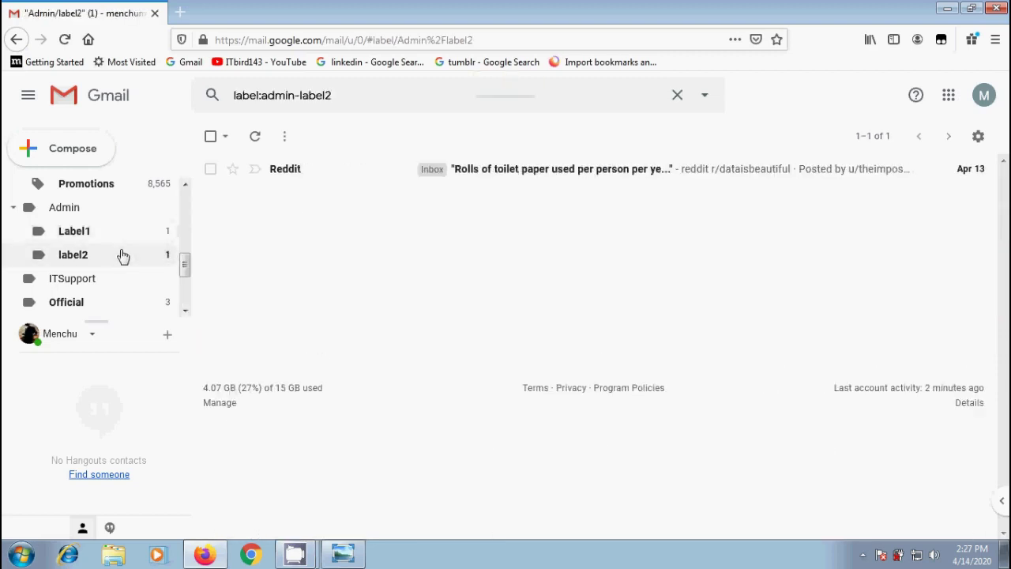
click(95, 207)
click(131, 194)
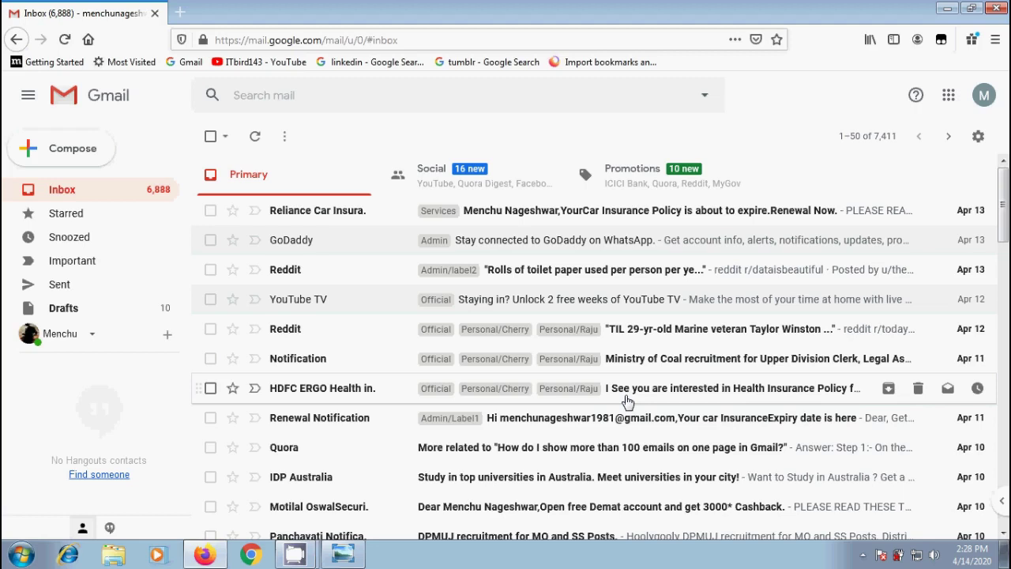
Move the Quora email from the inbox into the Admin label.
click(211, 447)
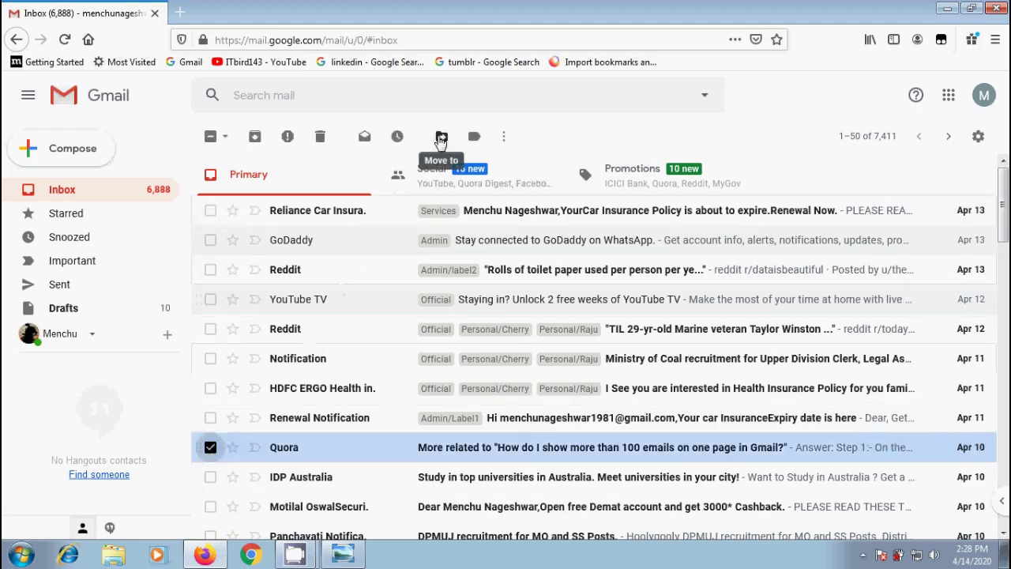
click(441, 137)
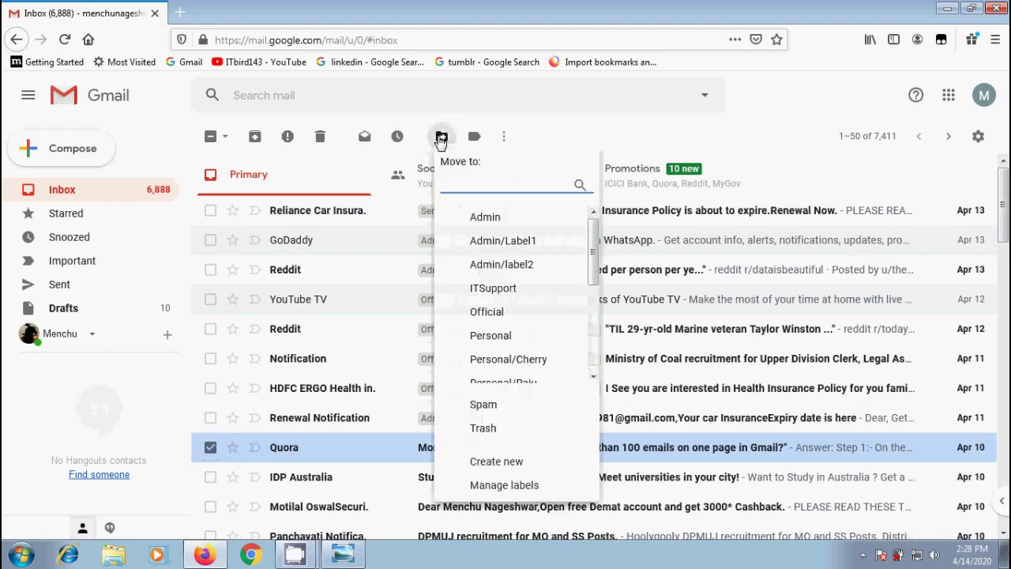
click(486, 219)
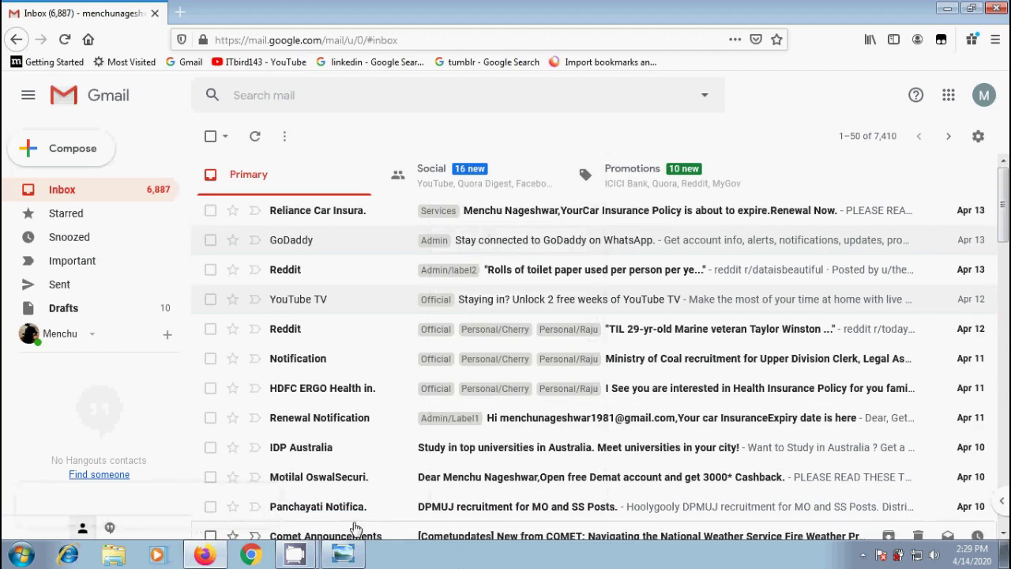
Drag the IDP Australia email onto Label1, then view Label1 showing its two emails.
drag(183, 203, 190, 273)
click(111, 273)
click(132, 195)
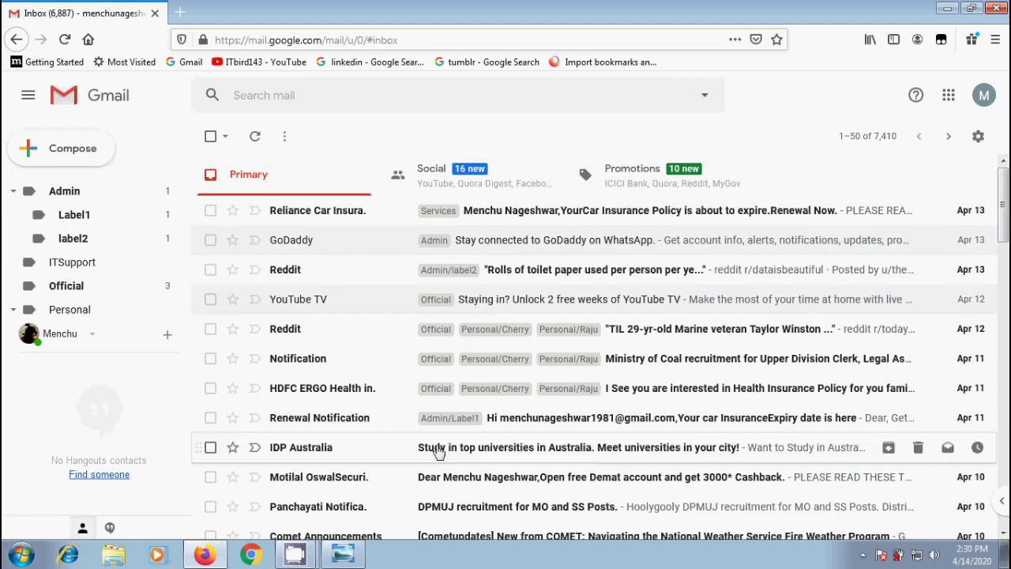
drag(443, 447, 79, 317)
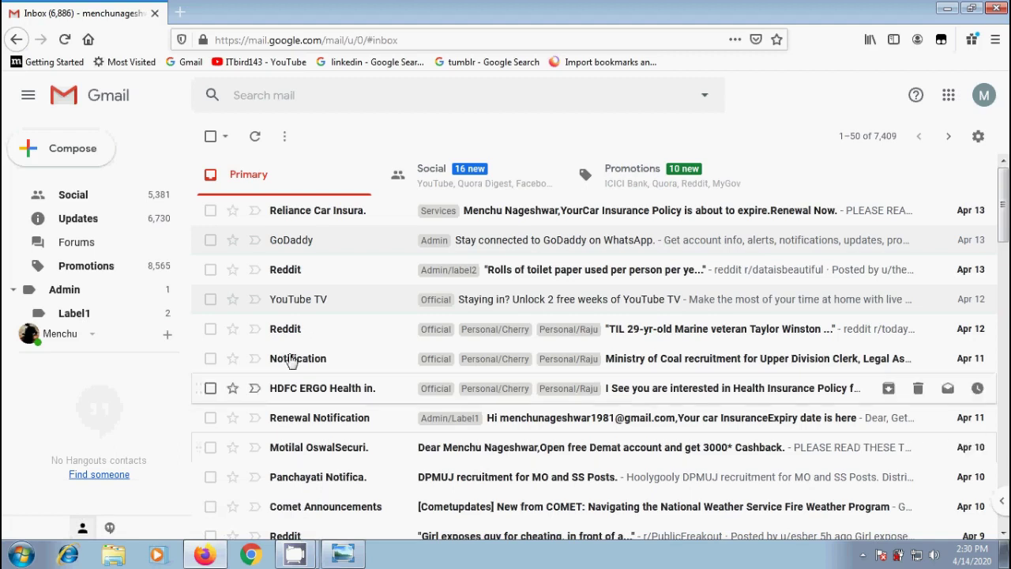
click(75, 314)
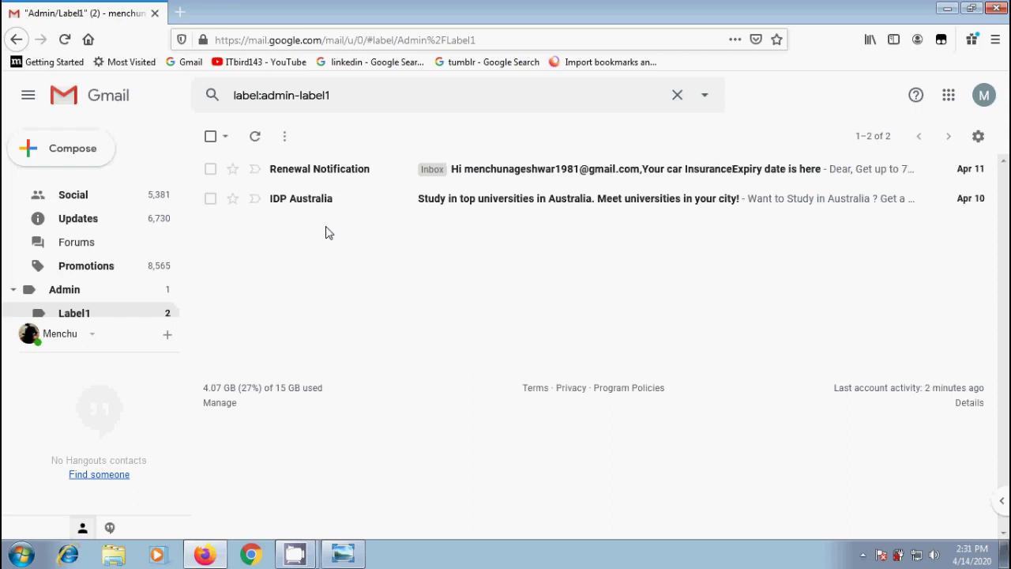
Move the IDP Australia email back to Inbox, keeping its Admin/Label1 tag, and view the inbox.
click(211, 199)
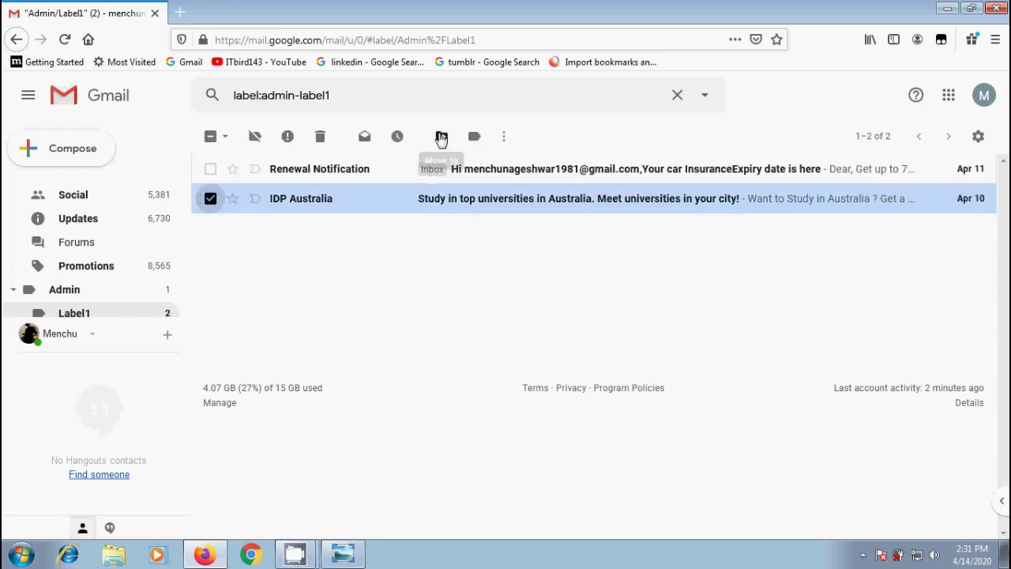
click(441, 136)
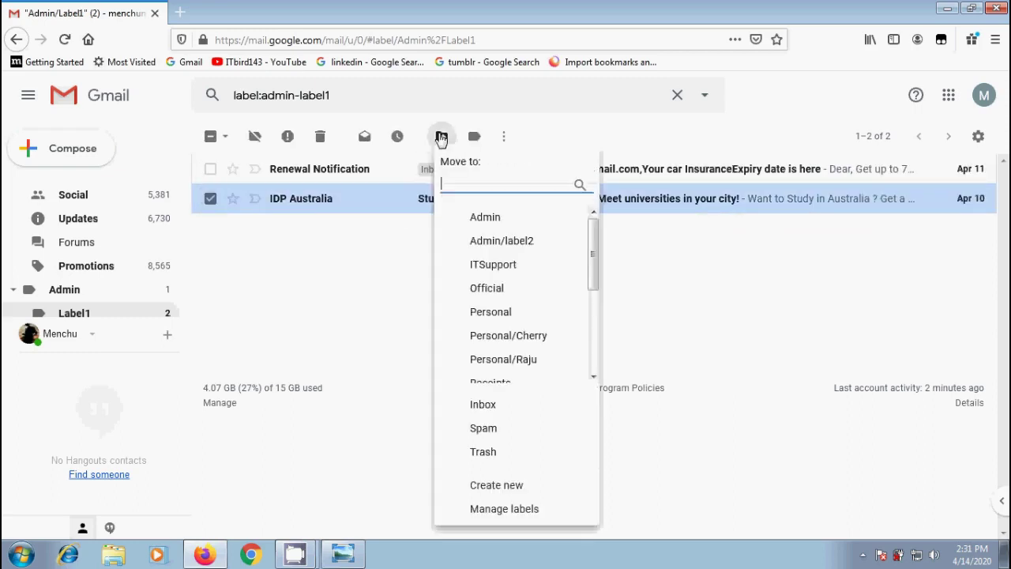
click(506, 408)
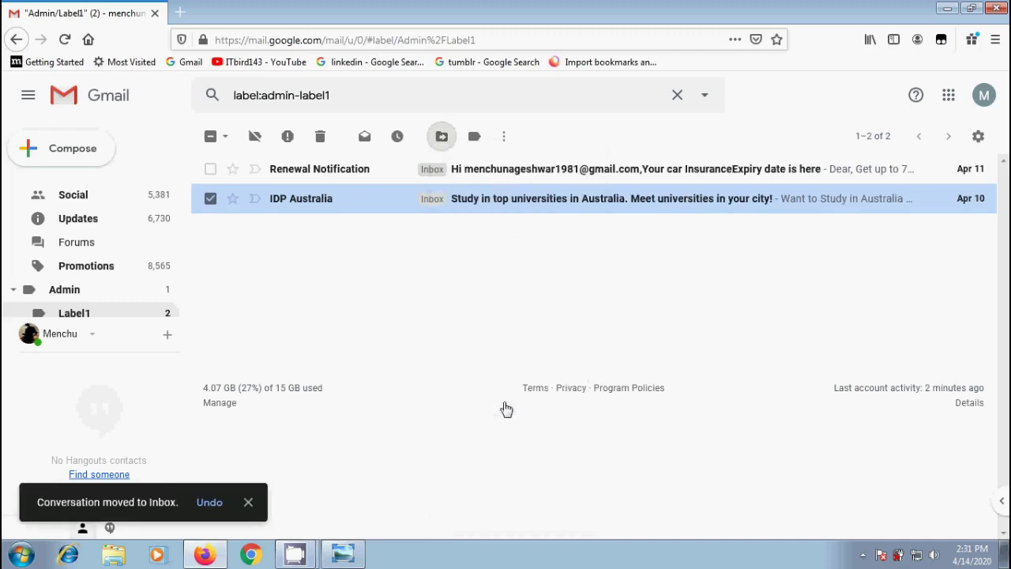
scroll(111, 205, up, 5)
click(111, 191)
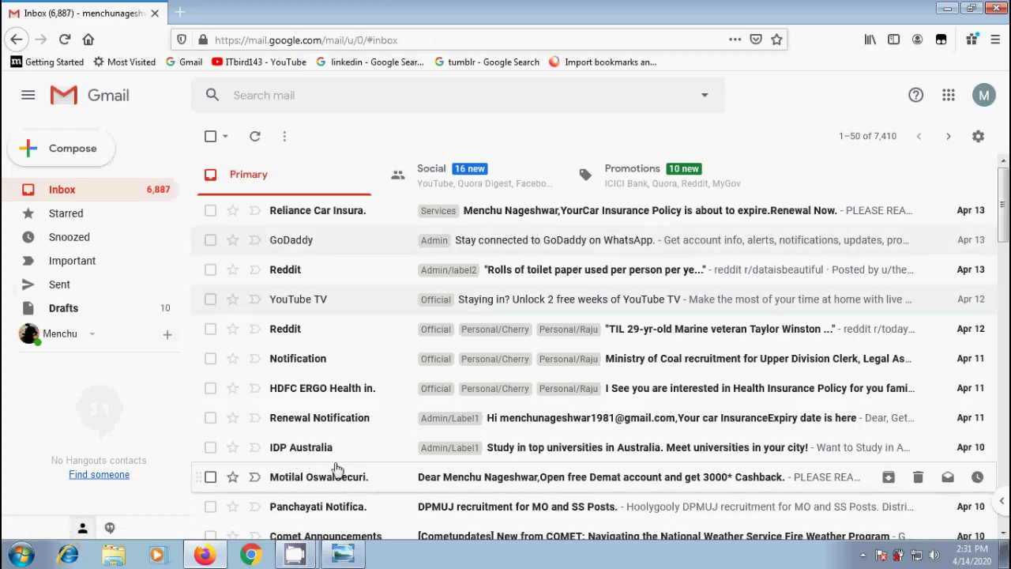
scroll(185, 253, down, 5)
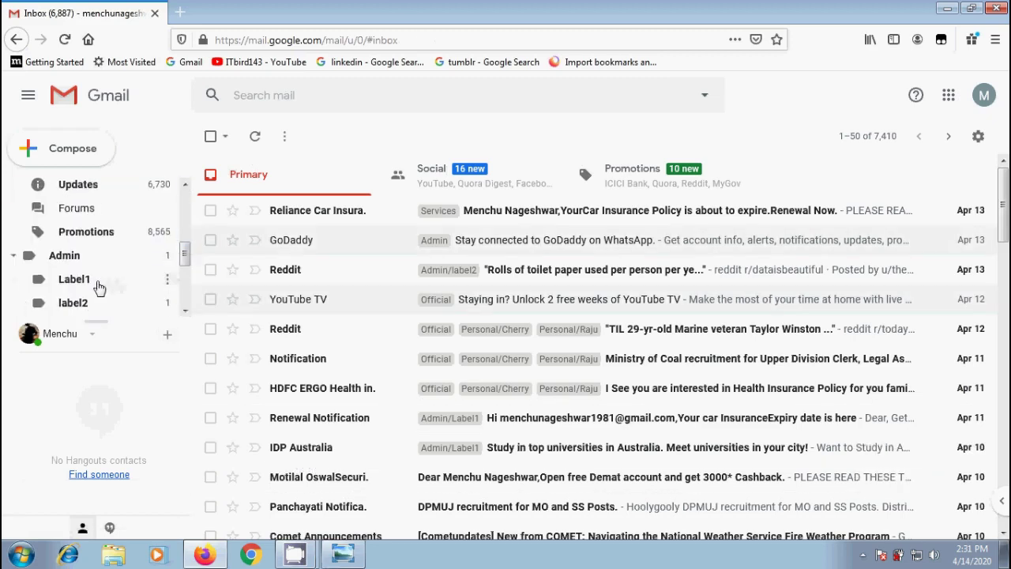
Move Renewal Notification from Label1 to Admin/label2, then view label2 with its two emails.
click(95, 281)
click(210, 169)
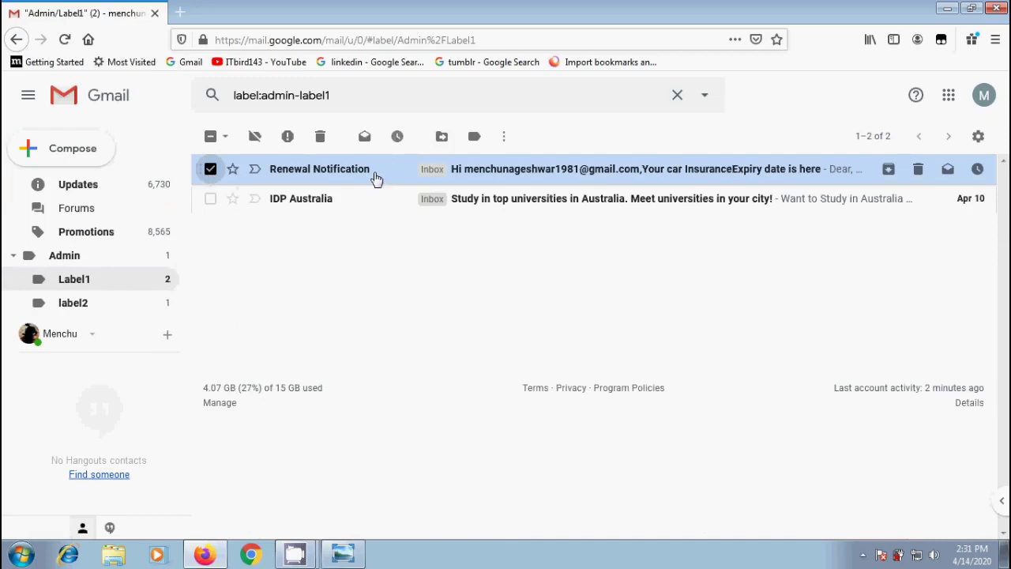
click(442, 136)
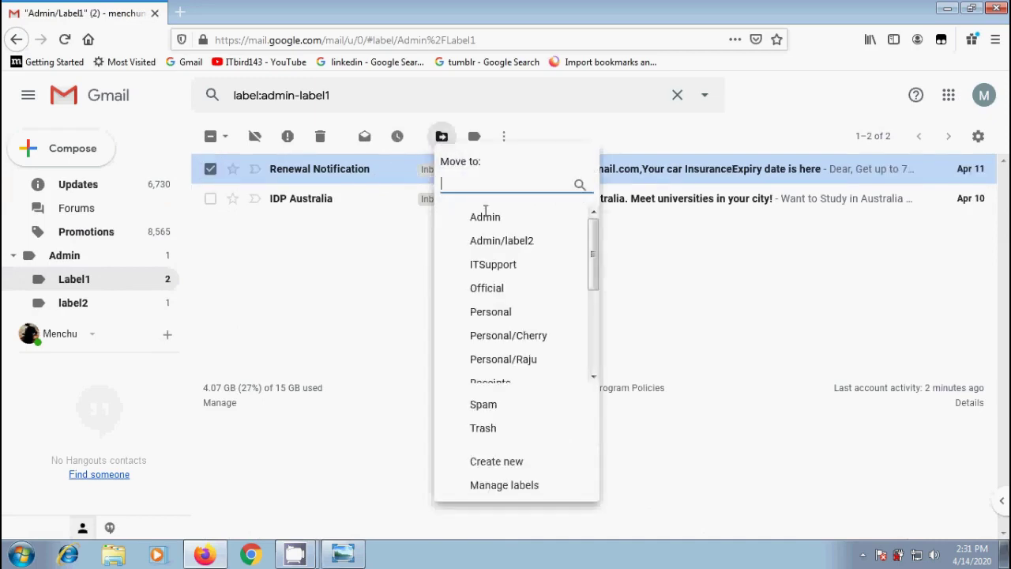
click(534, 242)
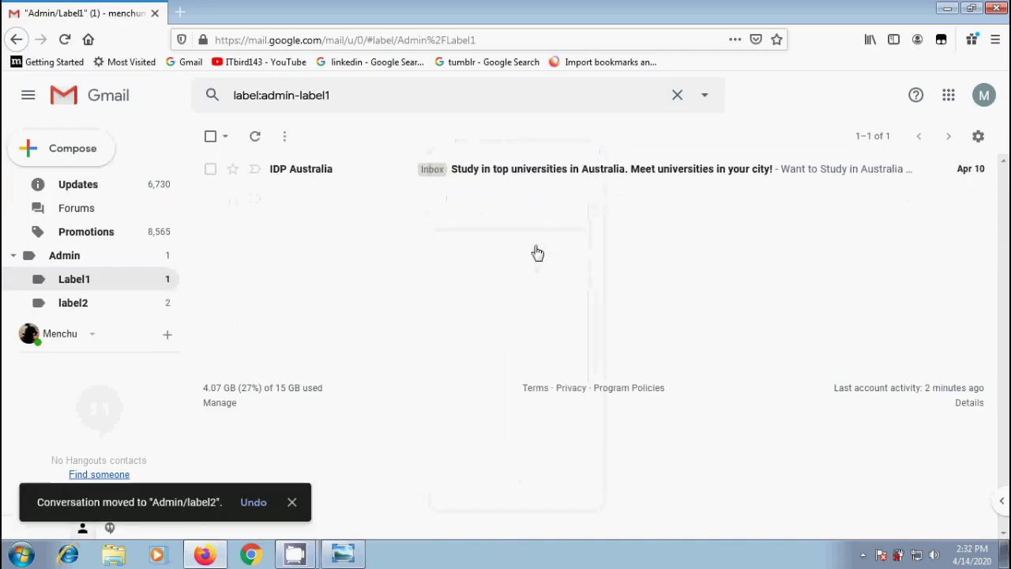
click(72, 308)
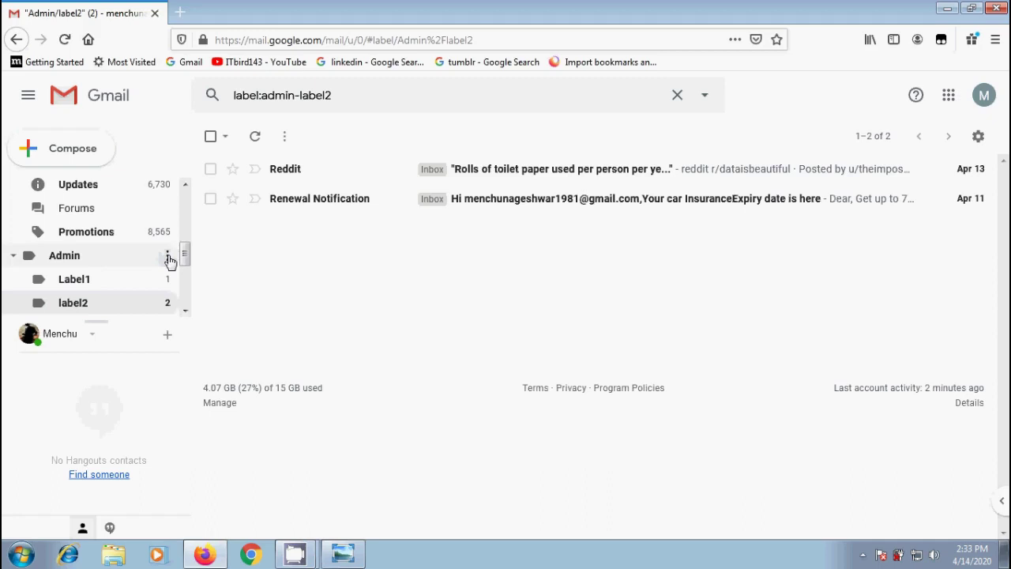
Edit the Admin label to nest it under ITSupport and rename it AdminGroup, then save.
click(167, 255)
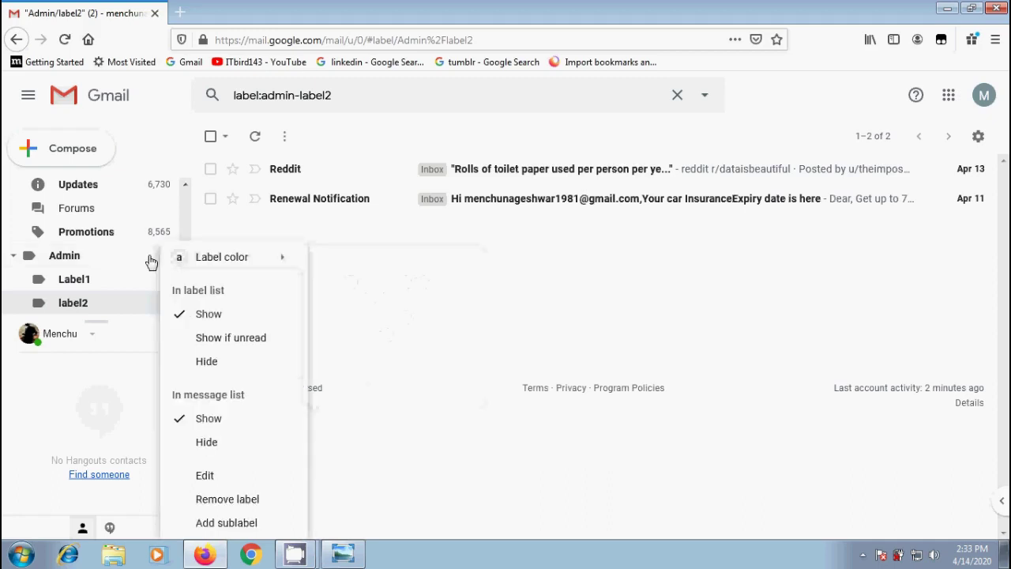
click(218, 480)
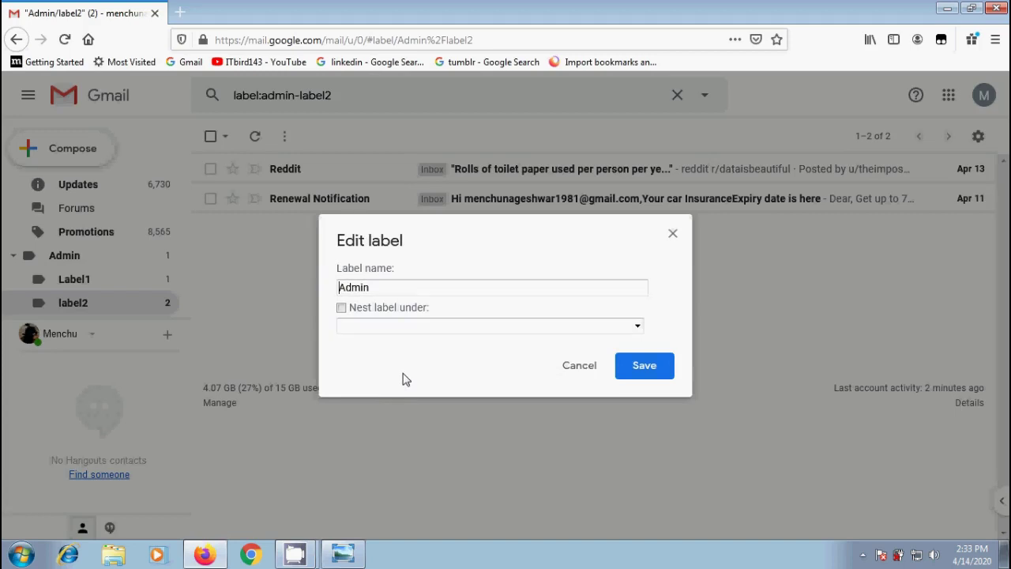
click(343, 309)
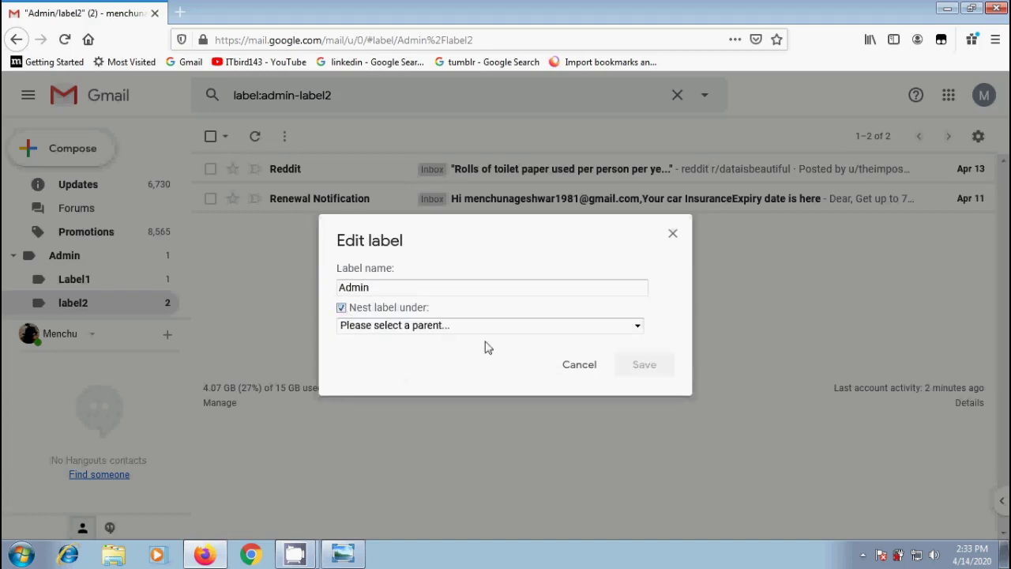
click(638, 325)
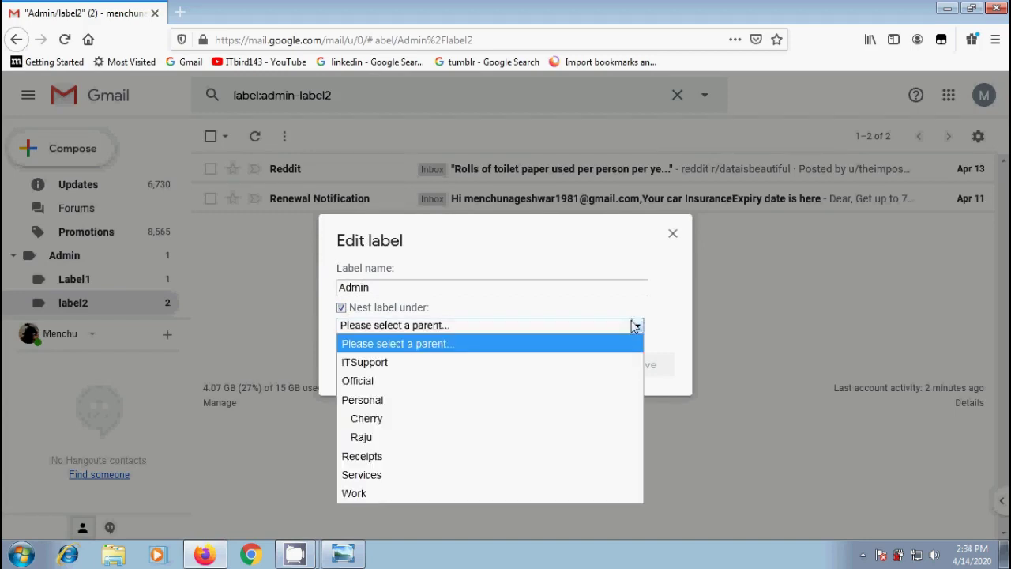
click(414, 364)
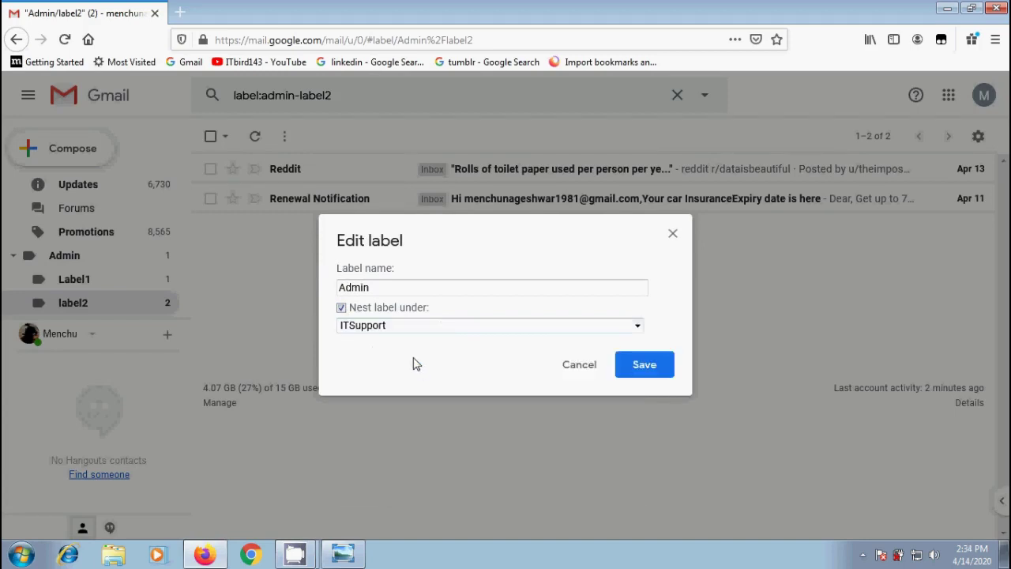
click(401, 287)
text(Group)
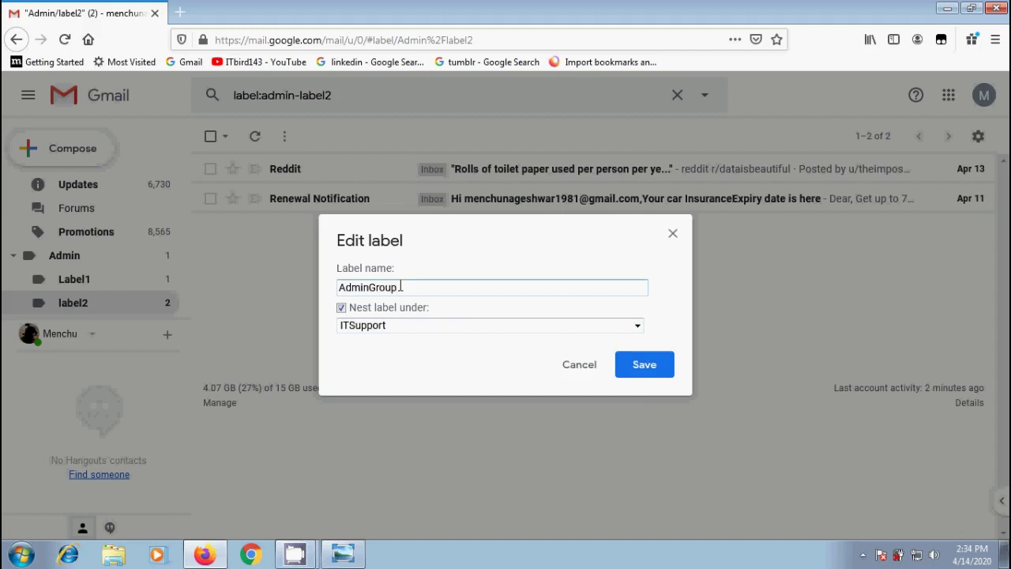
click(644, 364)
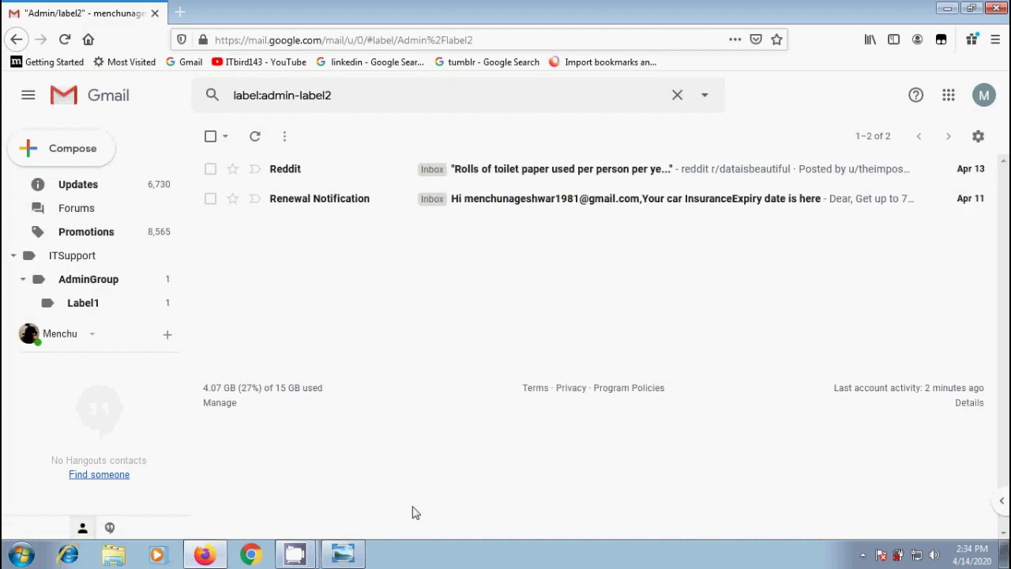
Open the Labels settings page and review the label list, cancelling an edit of Services.
click(994, 147)
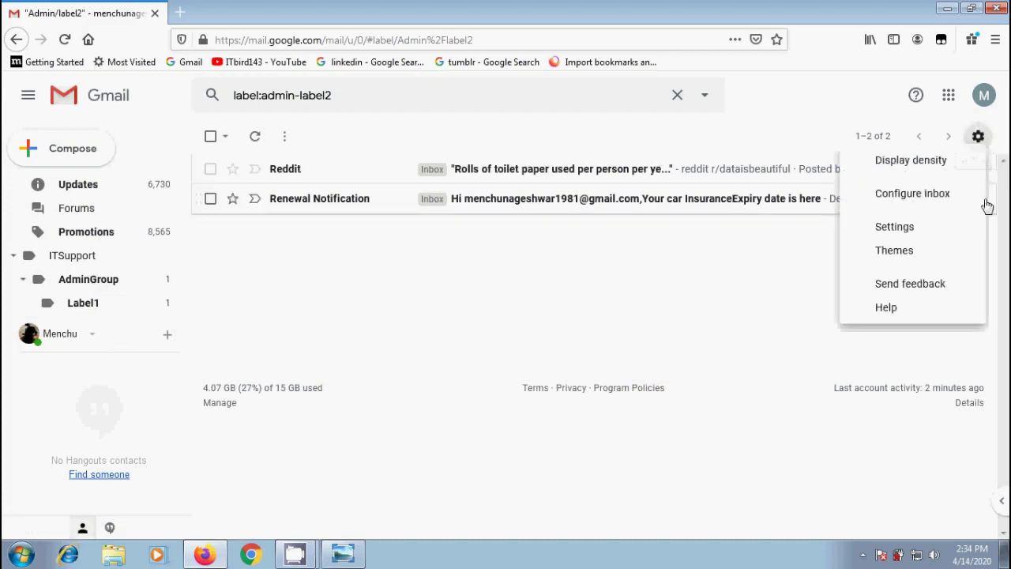
click(945, 227)
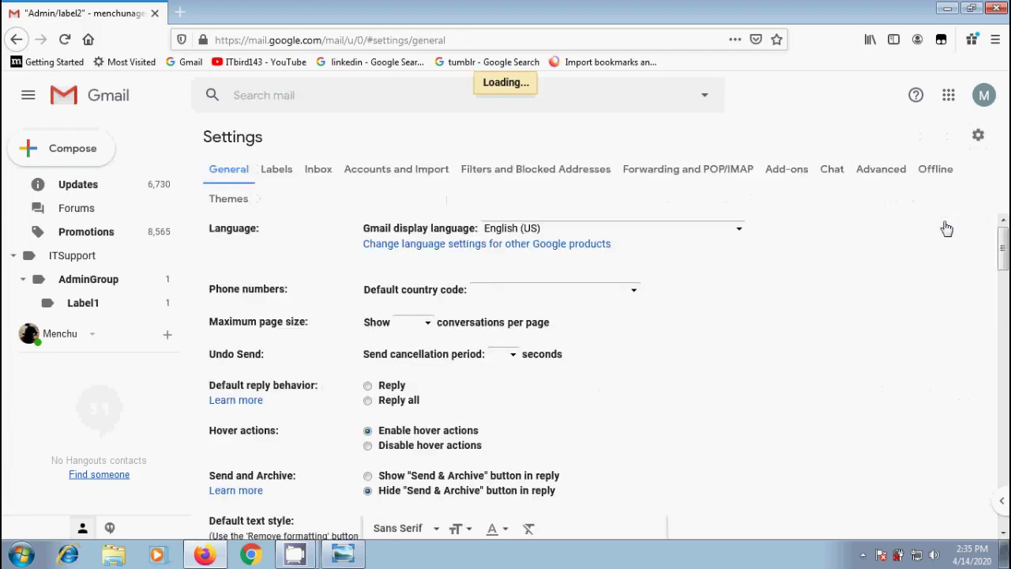
click(277, 169)
drag(1004, 260, 1004, 468)
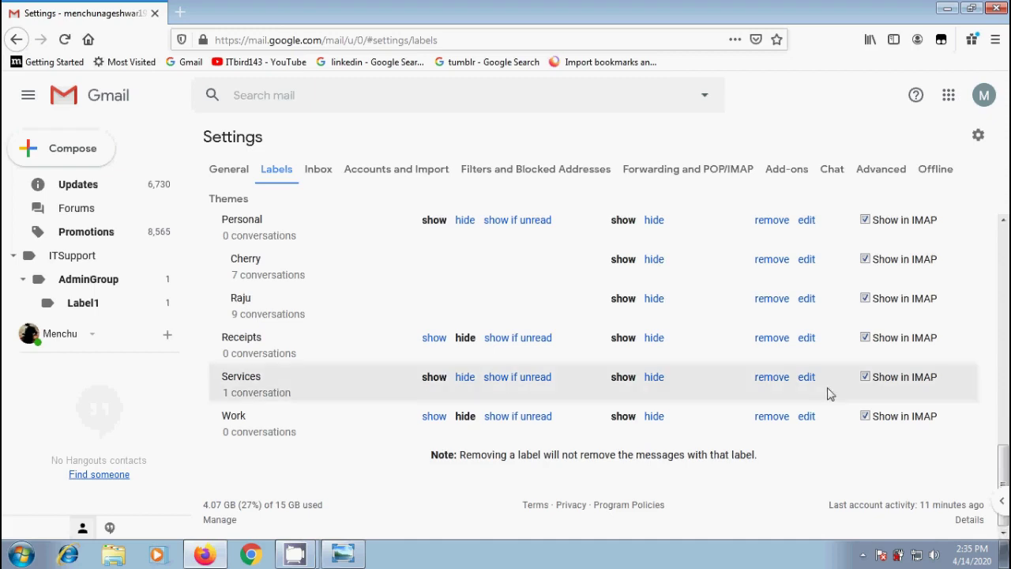
click(807, 377)
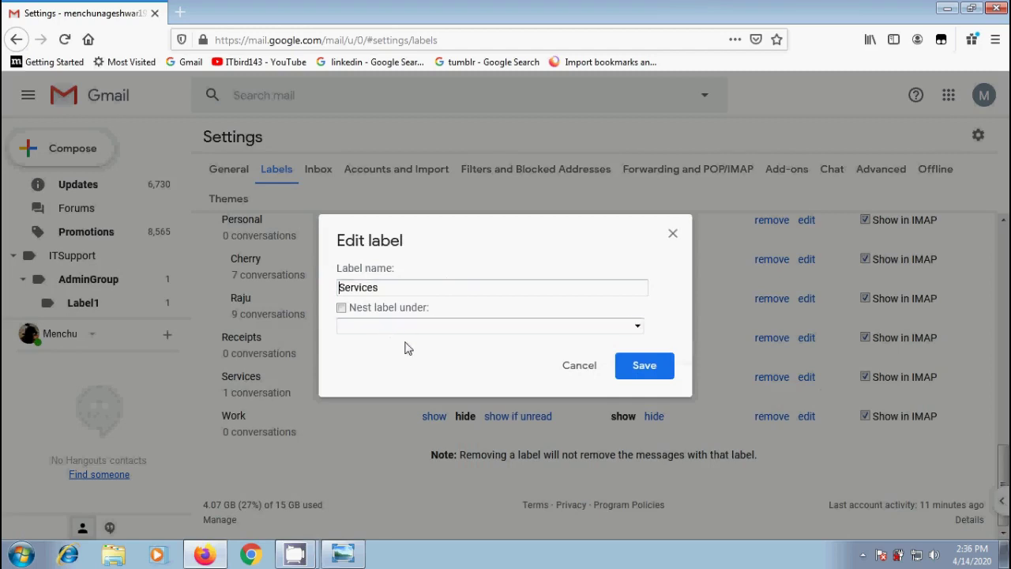
click(582, 367)
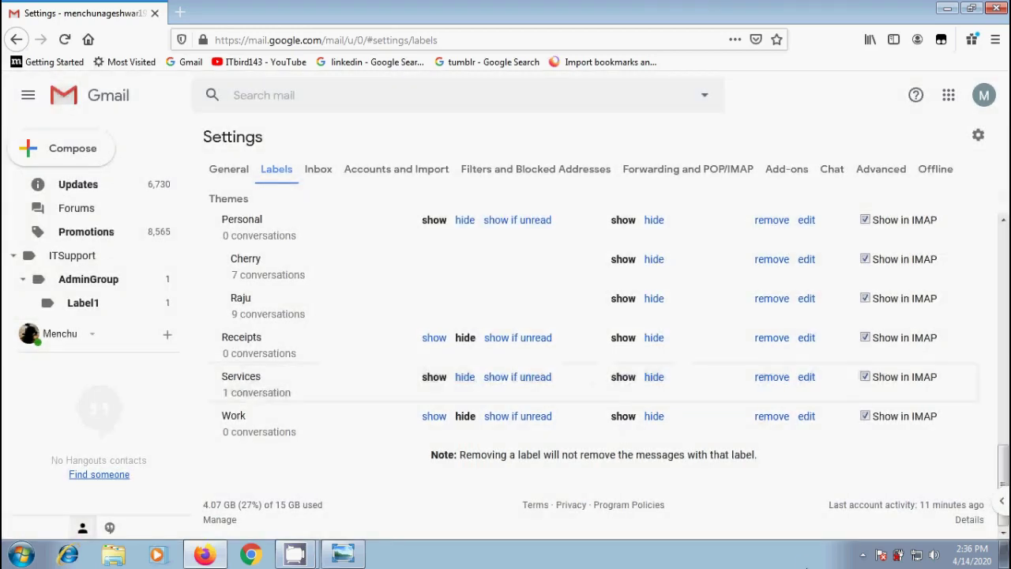
Open label2 under AdminGroup and delete it with Remove label.
scroll(184, 244, up, 1)
drag(184, 243, 124, 190)
click(113, 190)
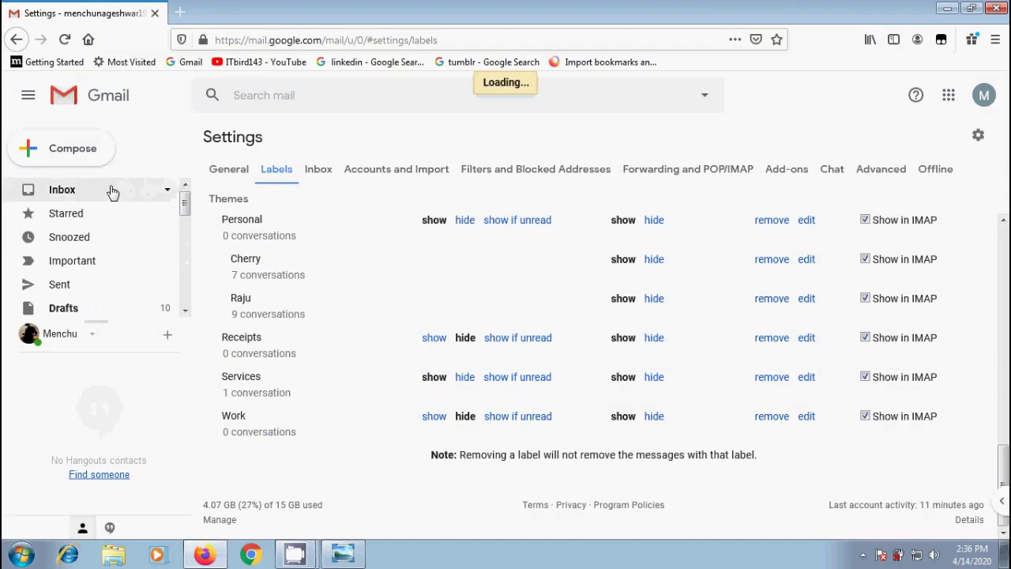
drag(184, 203, 106, 280)
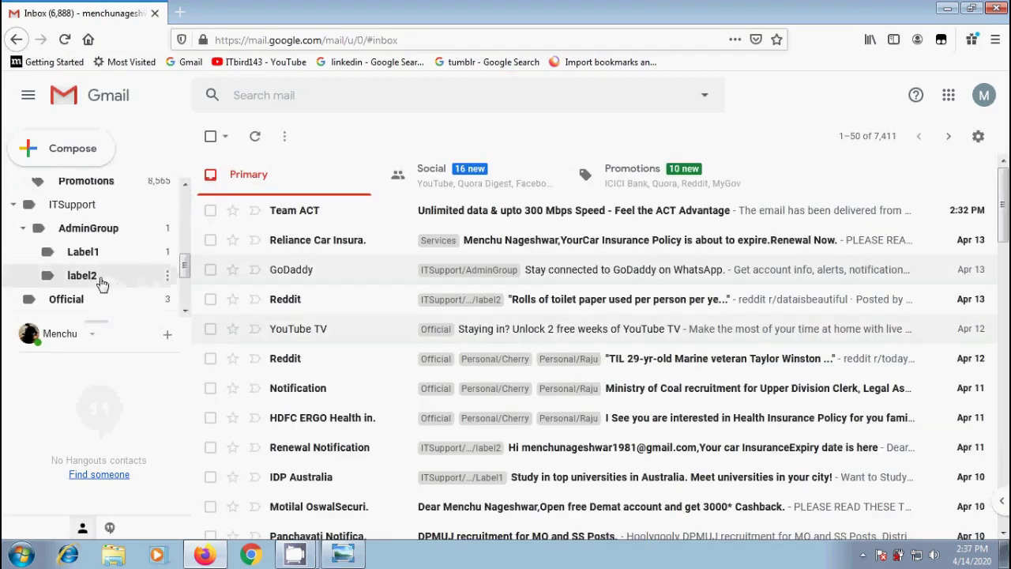
click(101, 283)
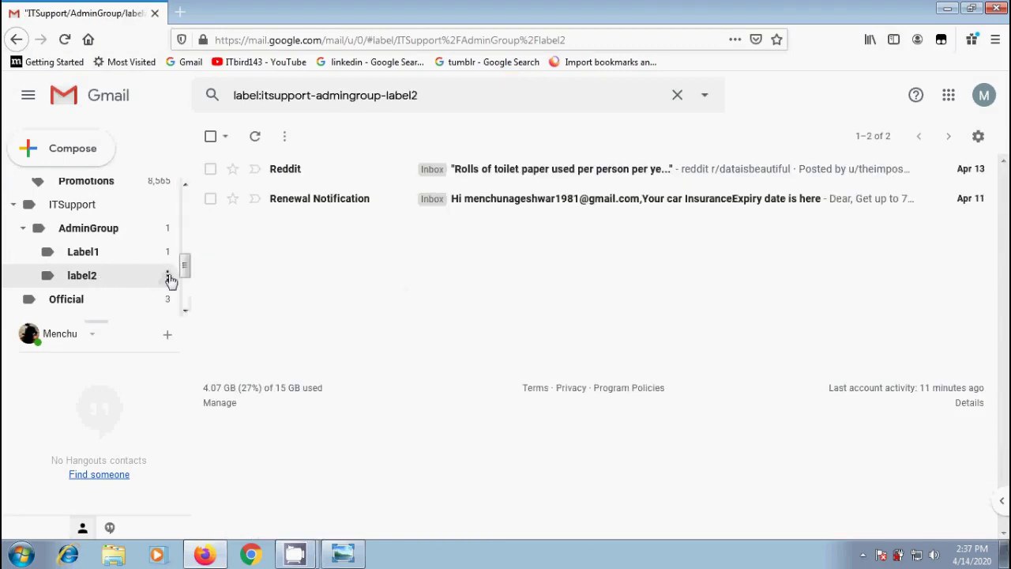
click(170, 278)
click(252, 440)
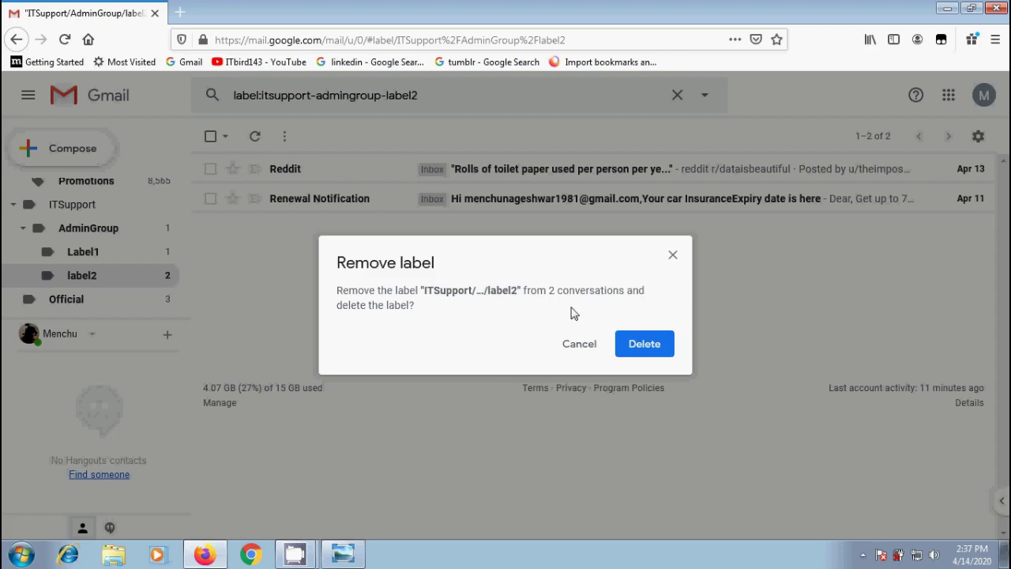
click(649, 345)
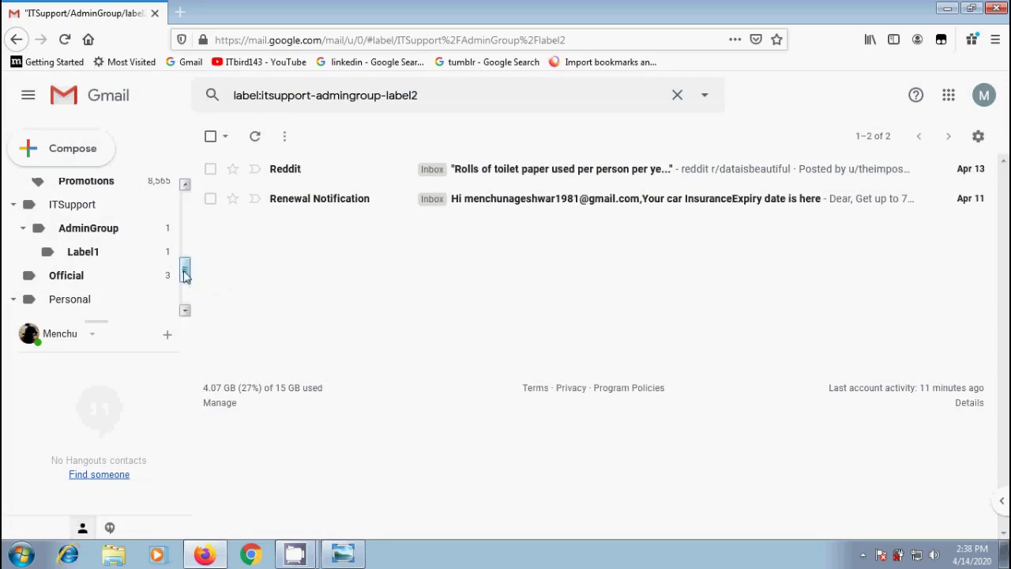
drag(185, 244, 188, 206)
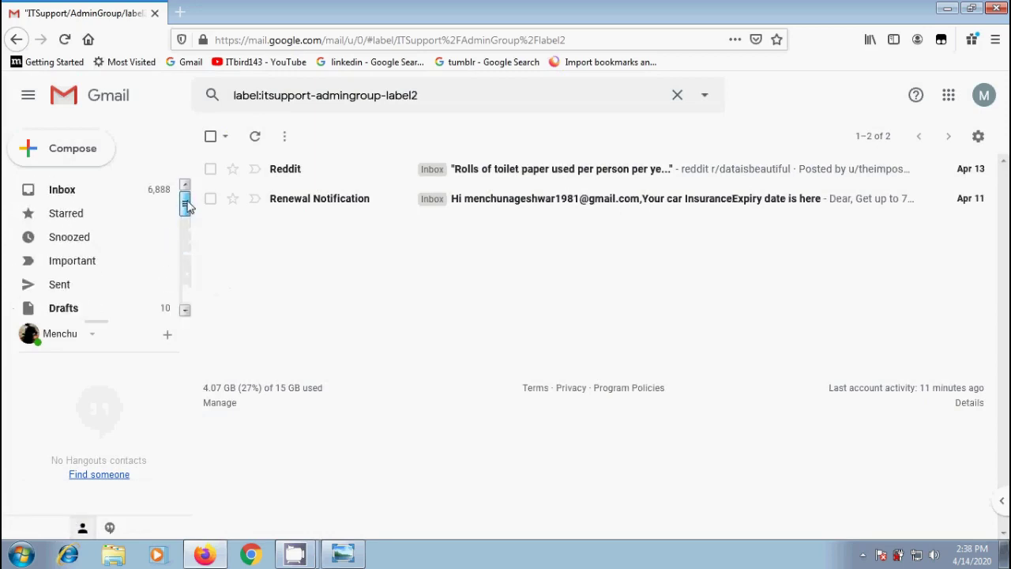
Return to the inbox, then open Settings' Labels page and scroll to the bottom of the list.
click(88, 198)
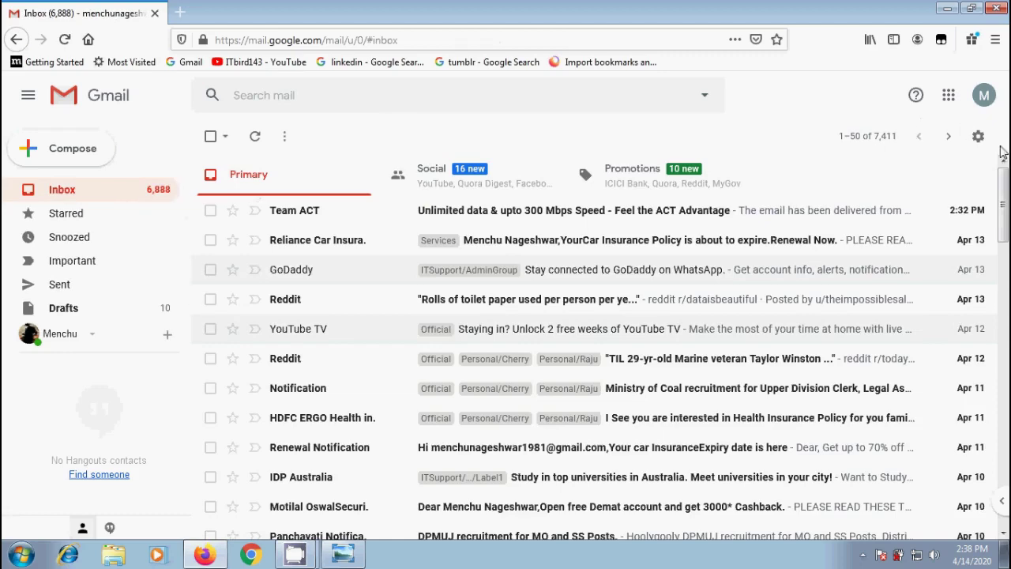
click(978, 136)
click(928, 228)
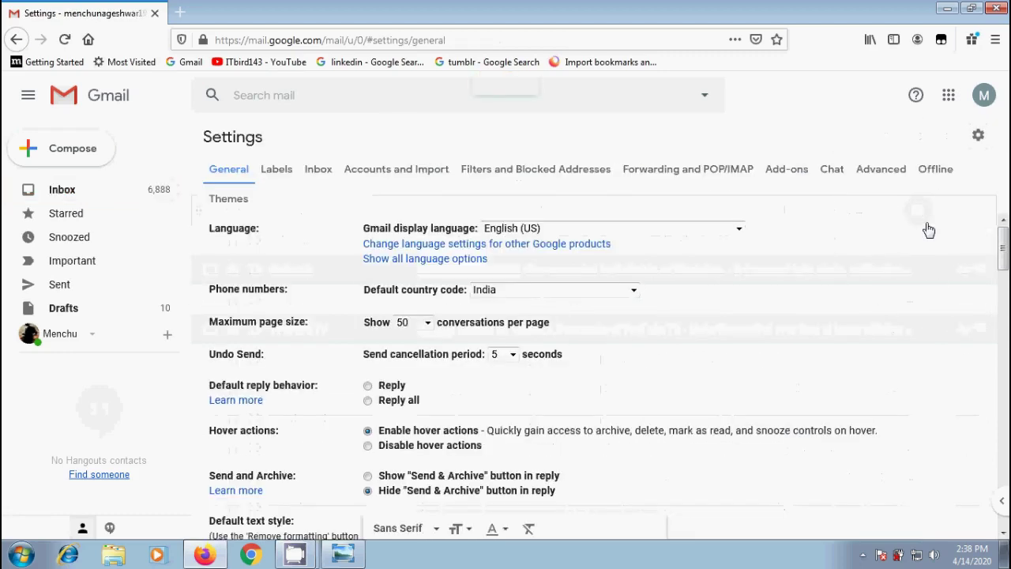
click(286, 175)
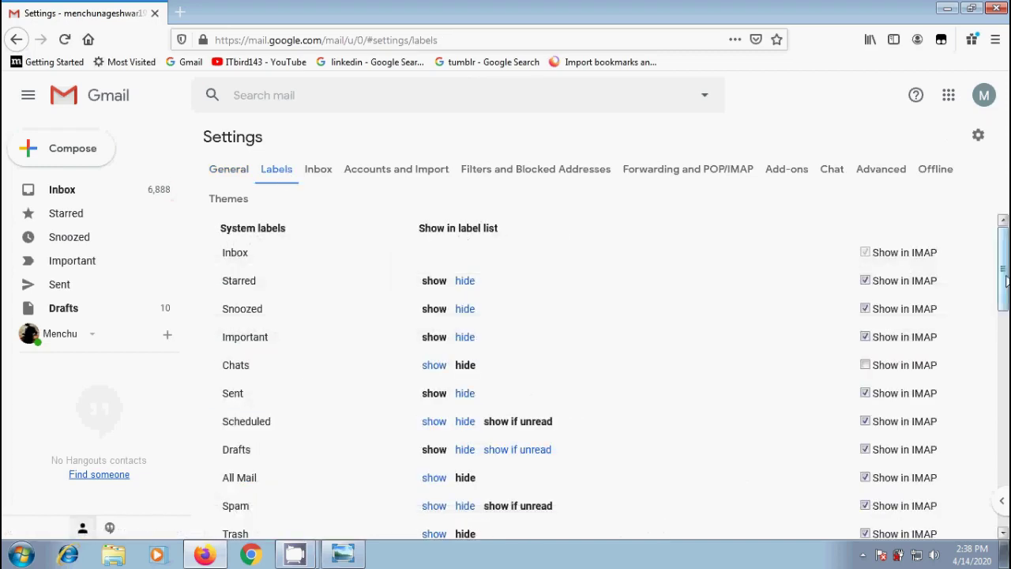
drag(1004, 237, 1003, 466)
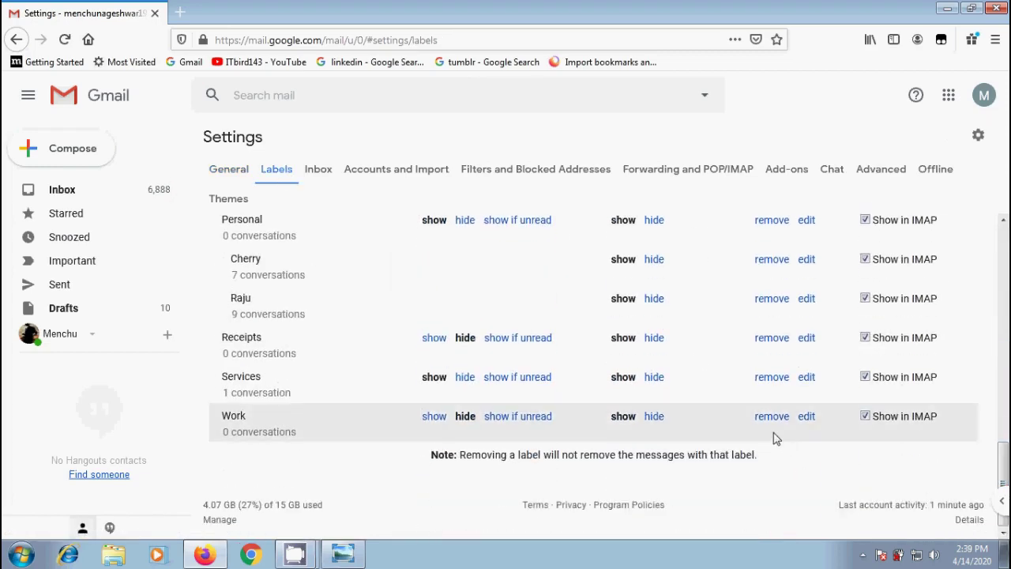
Trash the IDP Australia email from Label1, then show the title image in Photo Viewer.
click(76, 194)
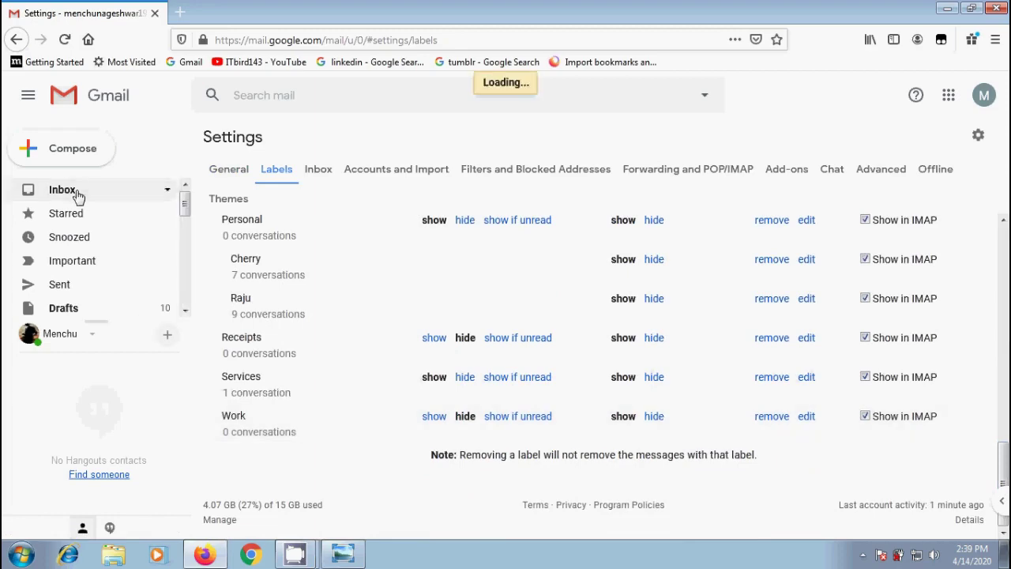
drag(185, 207, 187, 272)
click(87, 251)
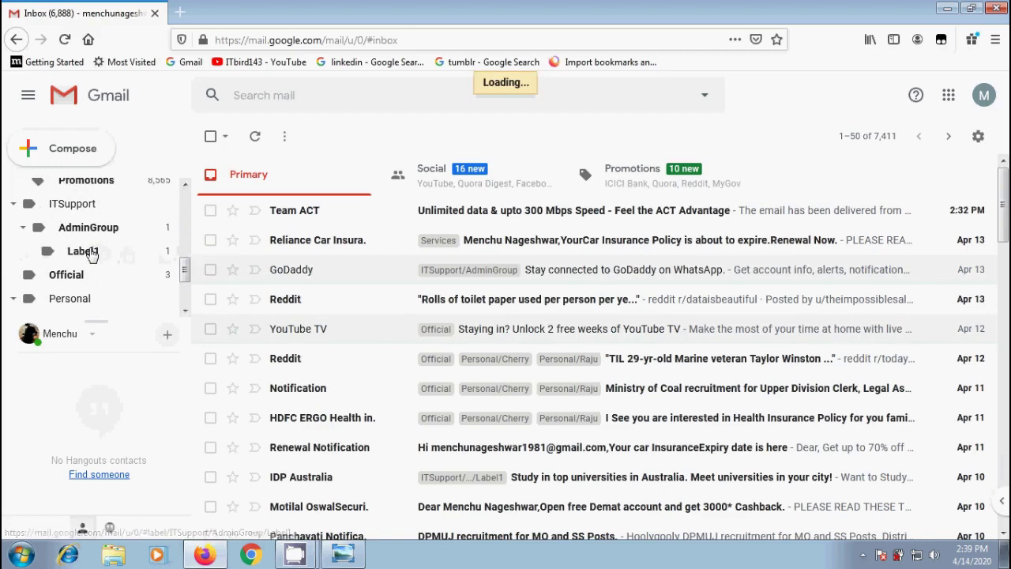
click(211, 171)
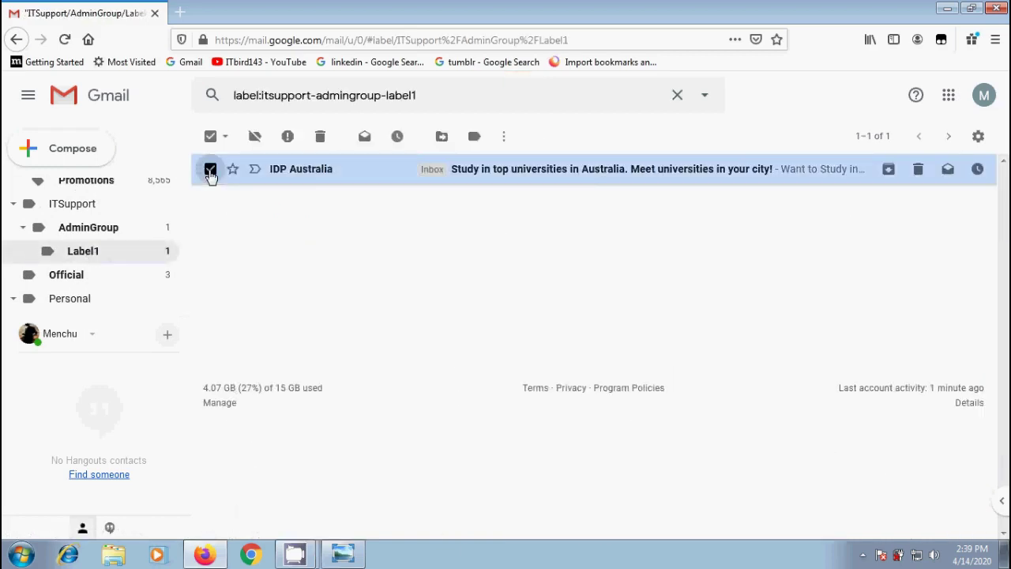
click(322, 140)
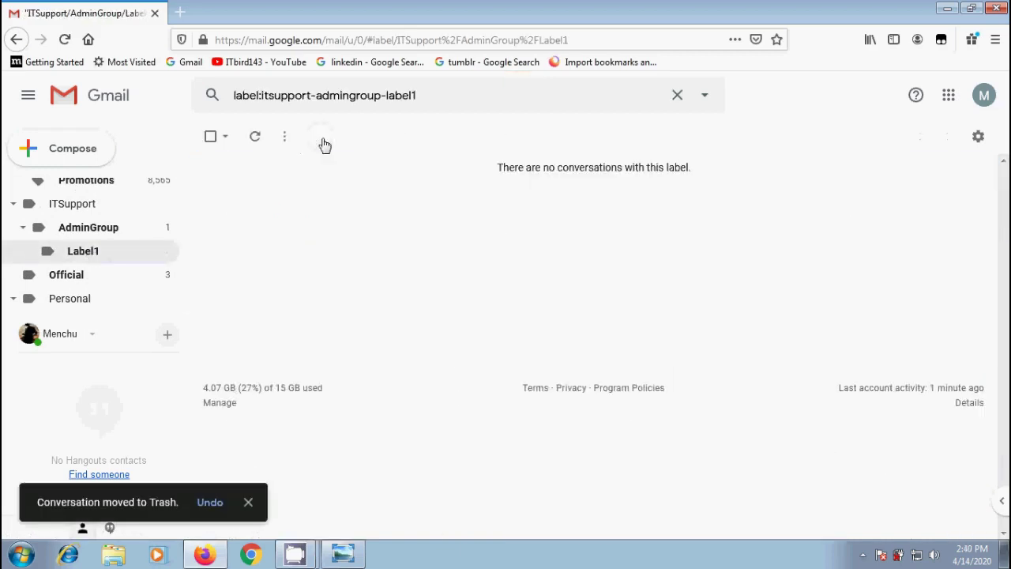
click(359, 555)
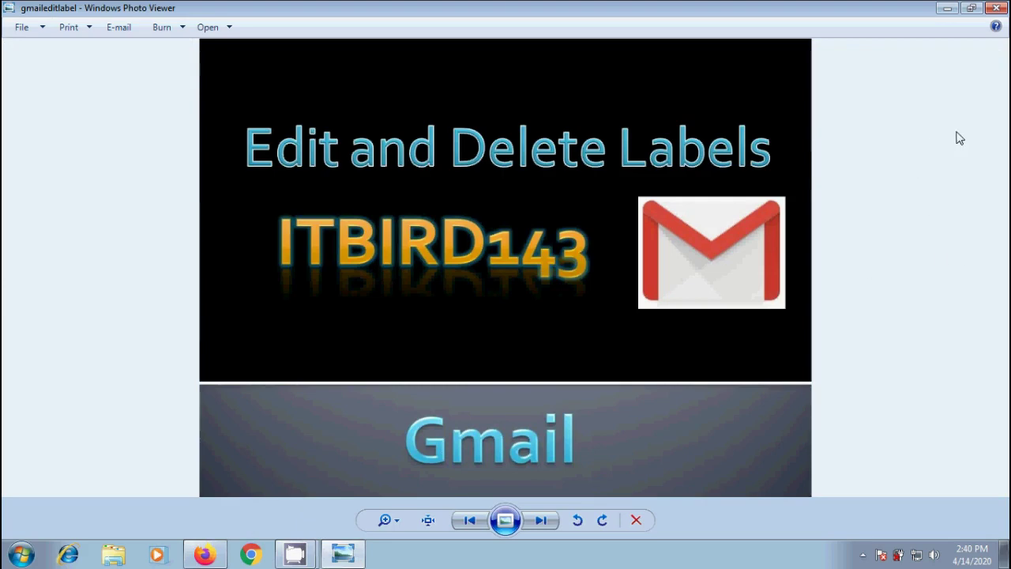
Minimise Windows Photo Viewer and the browser window to reveal the Windows desktop.
click(948, 8)
click(952, 11)
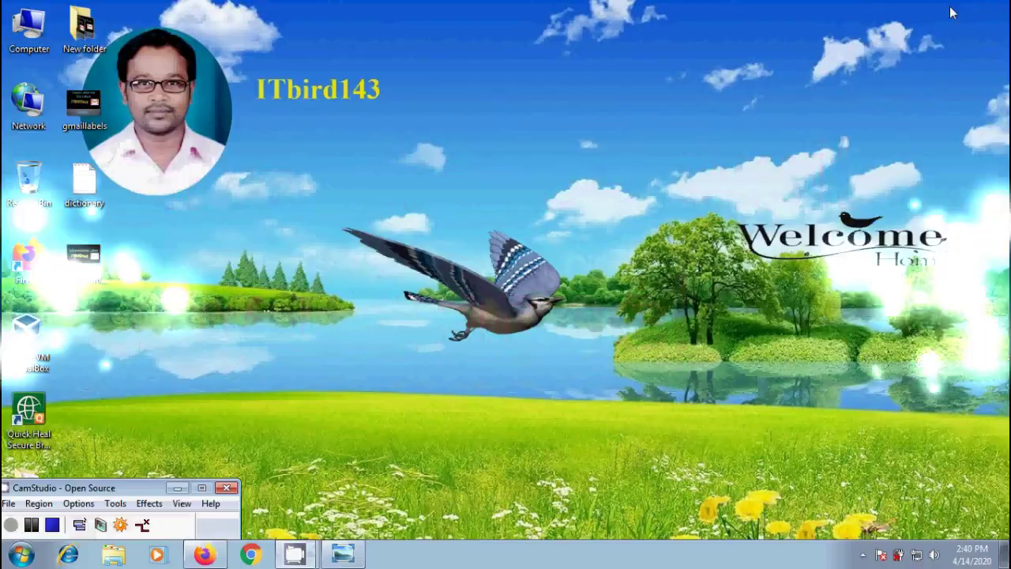